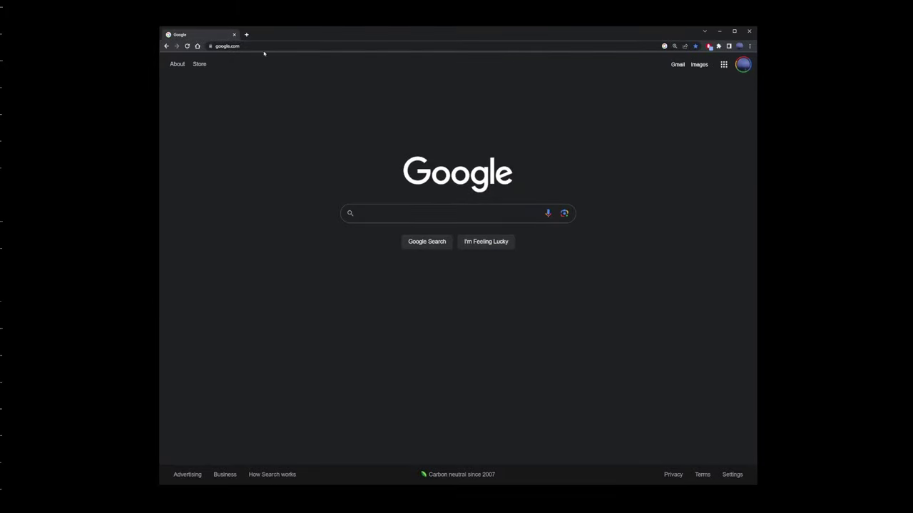
# Step: Load firefly.adobe.com in Chrome to reach Adobe Firefly
pyautogui.click(274, 45)
pyautogui.write('firefly.ado')
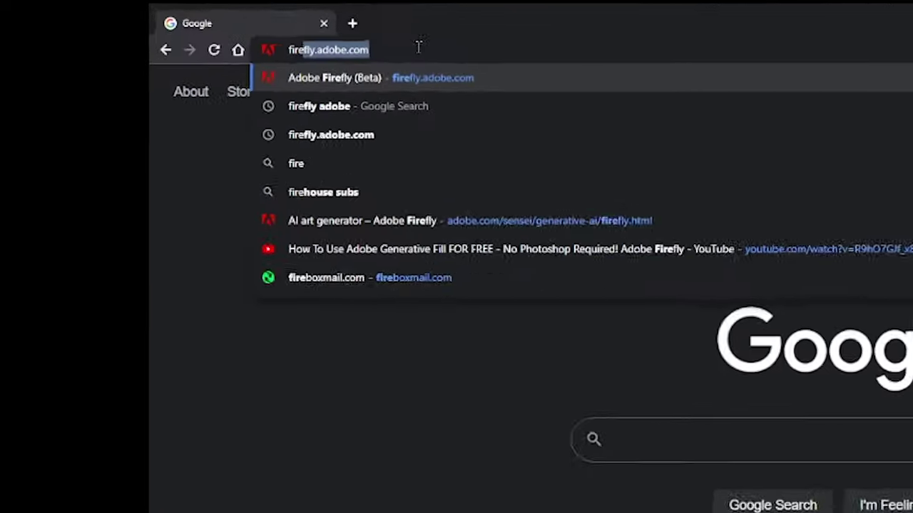
pyautogui.write('be.com')
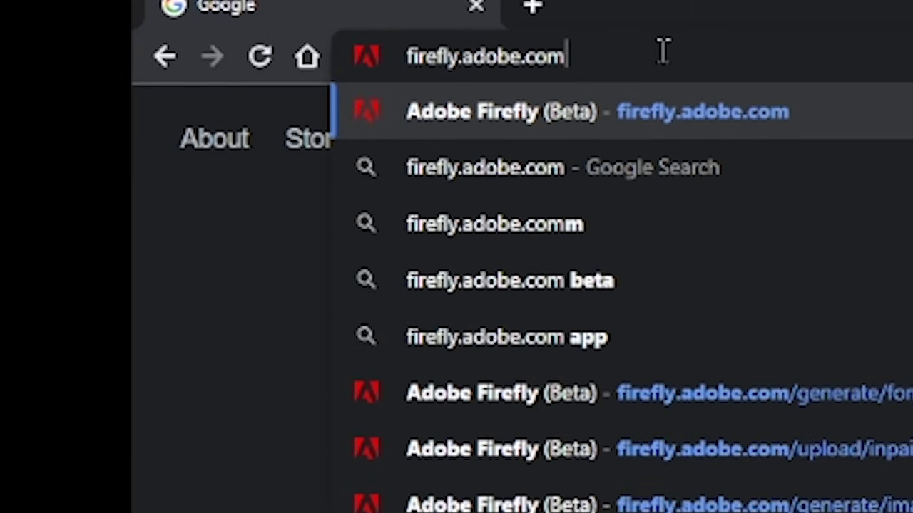
pyautogui.press('Return')
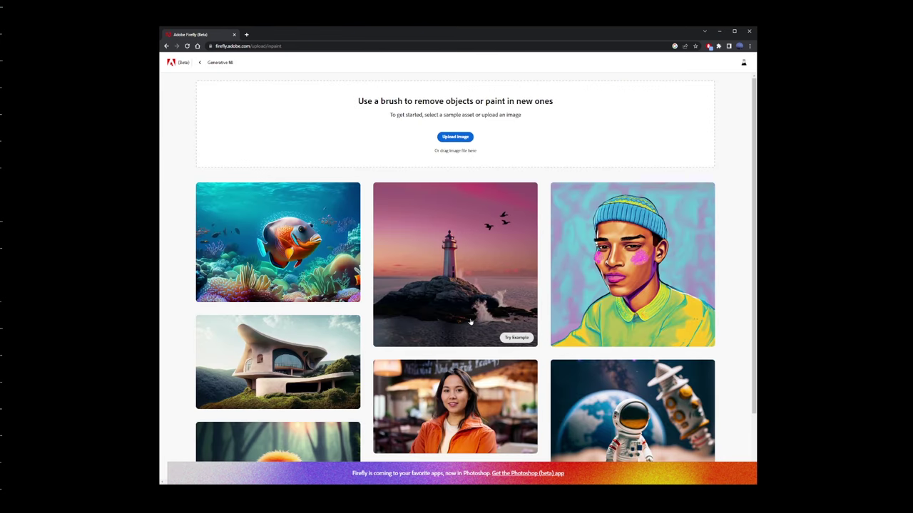
# Step: Upload the desert rock-formation photo into Firefly's Generative fill editor
pyautogui.scroll(-1, 551, 152)
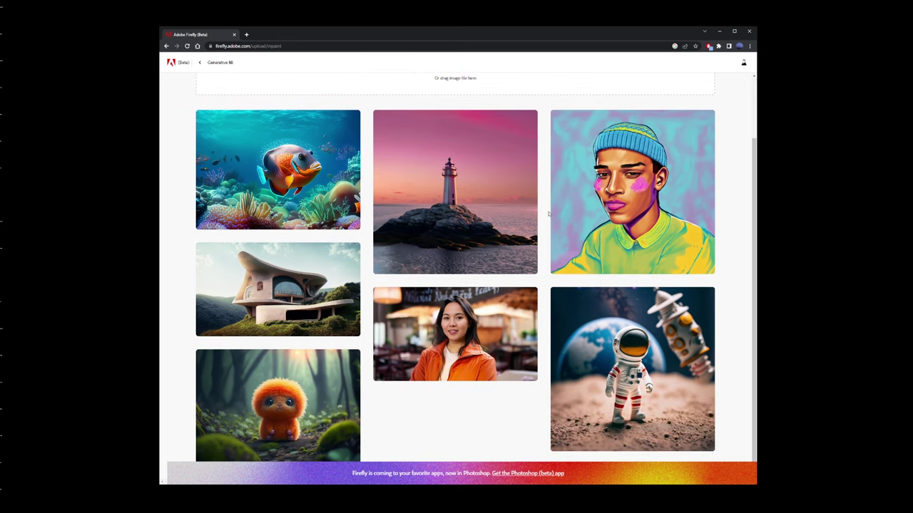
pyautogui.scroll(1, 549, 207)
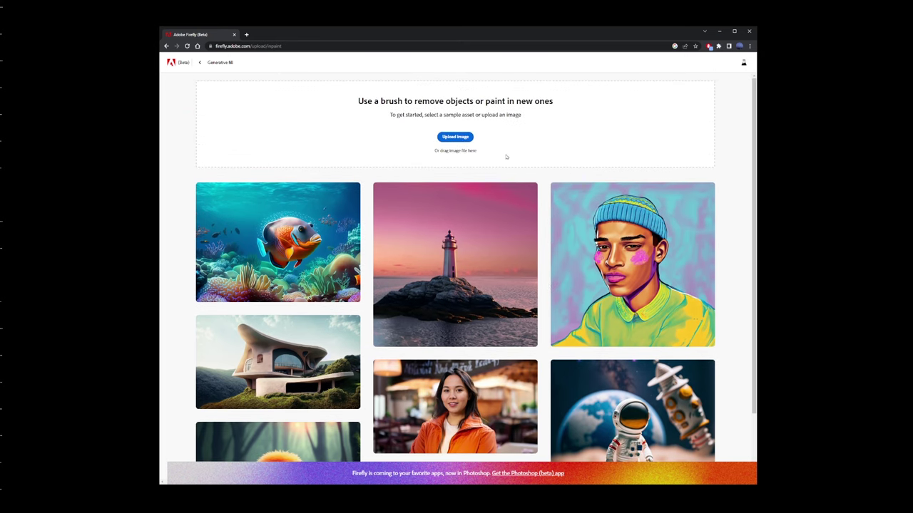
pyautogui.click(455, 137)
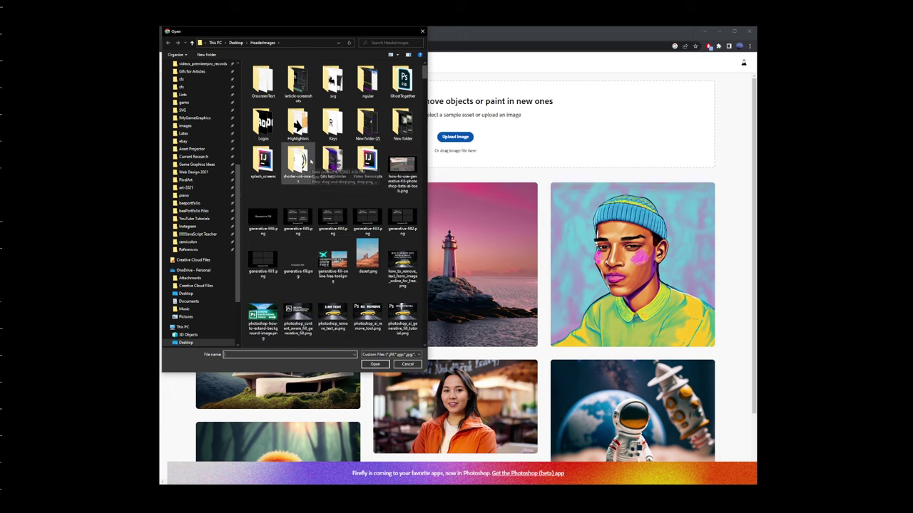
pyautogui.doubleClick(298, 161)
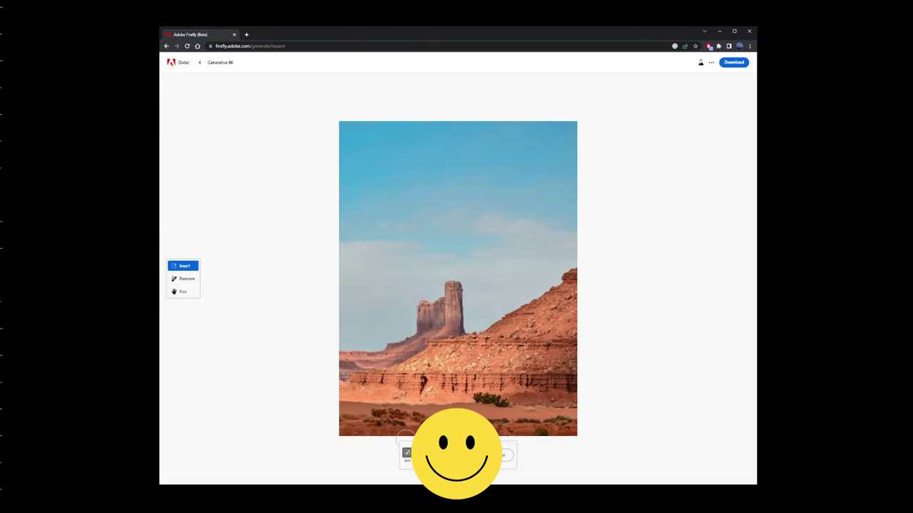
# Step: Brush over the tall rock pinnacle with Remove and erase it from the sky
pyautogui.click(458, 452)
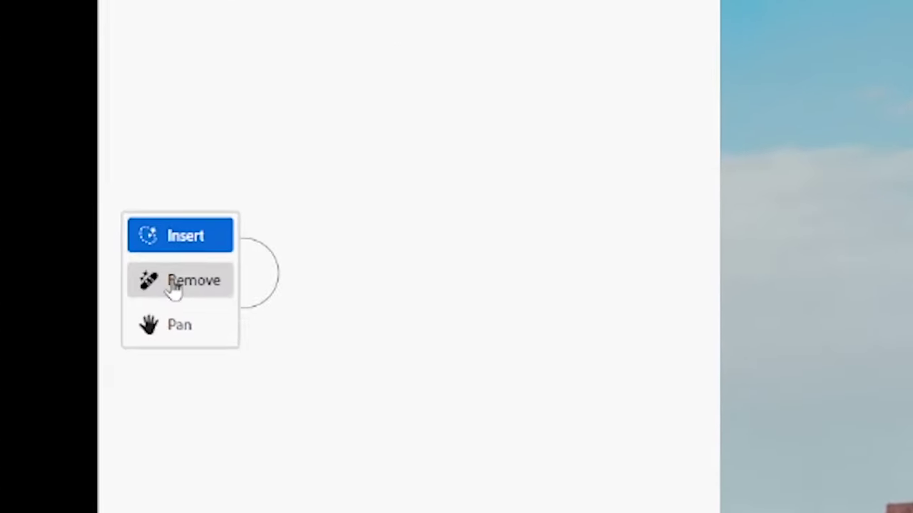
pyautogui.click(186, 278)
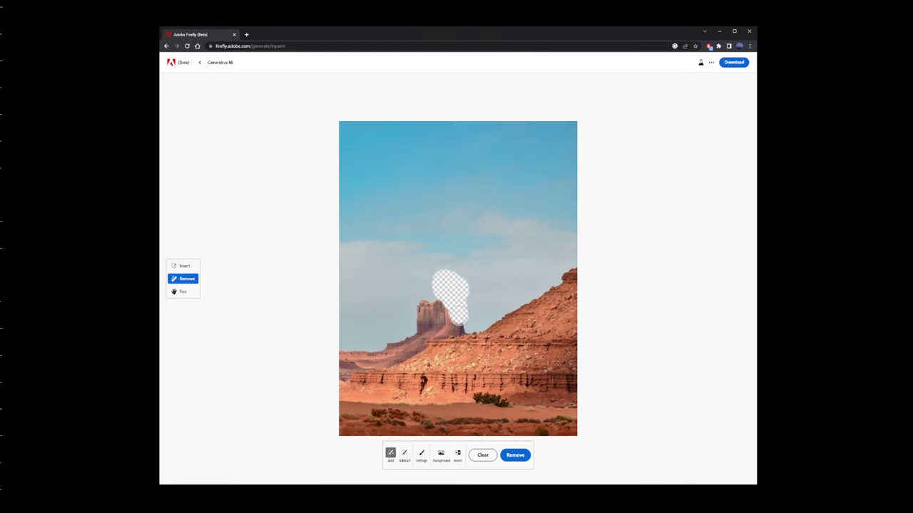
pyautogui.moveTo(460, 318)
pyautogui.mouseDown()
pyautogui.moveTo(365, 361)
pyautogui.moveTo(353, 351)
pyautogui.moveTo(406, 304)
pyautogui.moveTo(452, 318)
pyautogui.moveTo(465, 287)
pyautogui.moveTo(467, 318)
pyautogui.mouseUp()
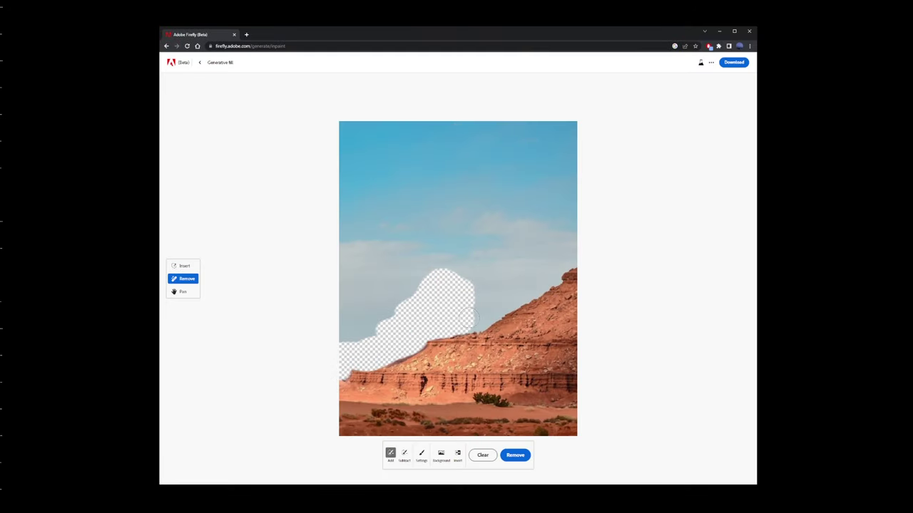
pyautogui.click(515, 455)
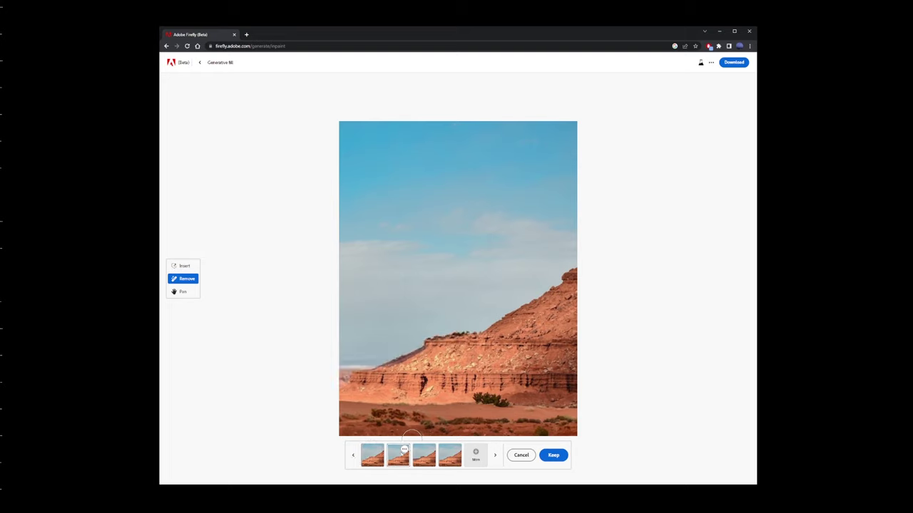
# Step: Compare the generated variations and keep the third, which preserves the low mesa
pyautogui.click(425, 460)
pyautogui.click(453, 459)
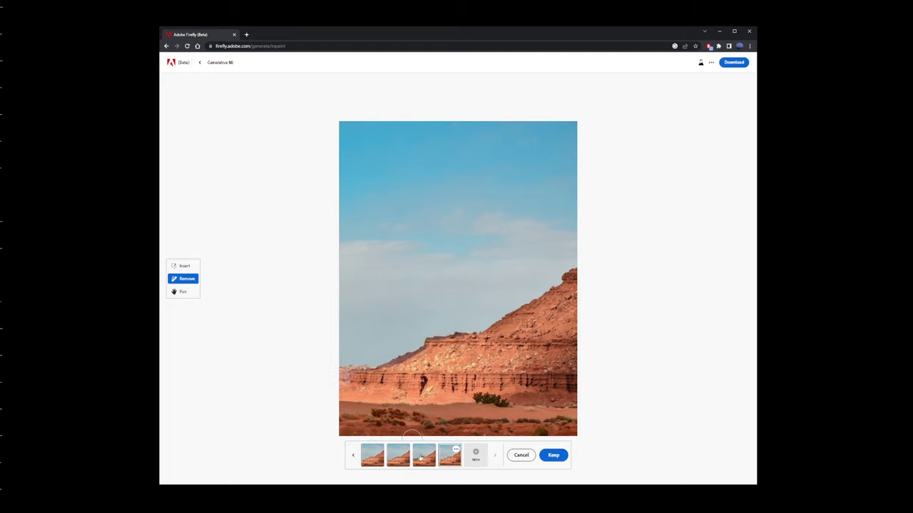
pyautogui.click(422, 457)
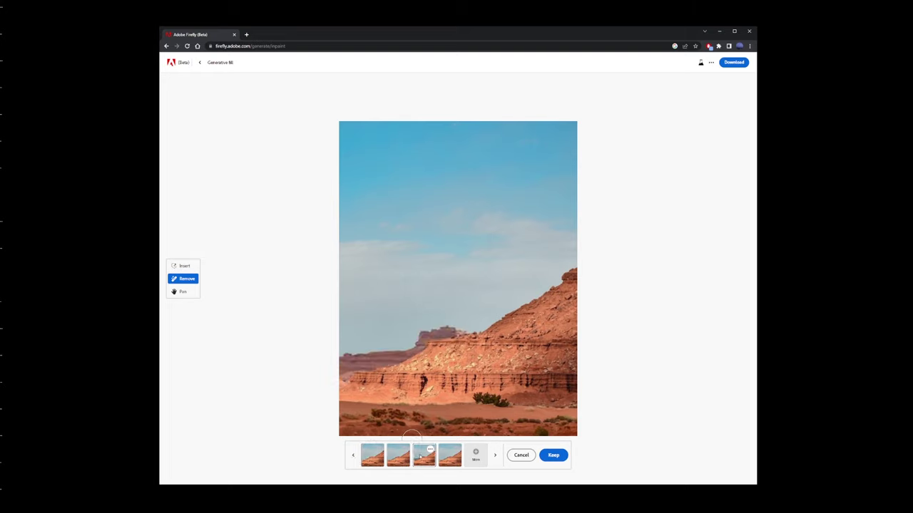
pyautogui.click(185, 266)
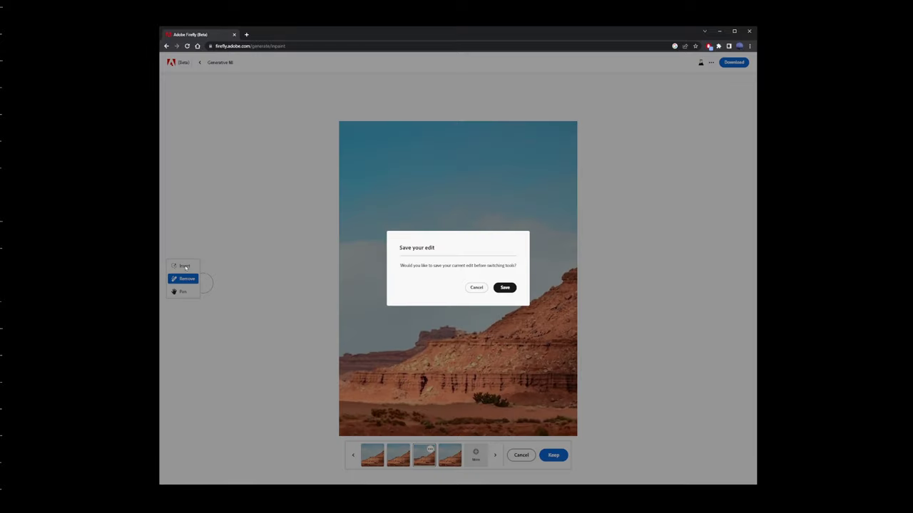
# Step: Save the removal, mark the sky above the mesa, and generate 'desert mountain peaks'
pyautogui.click(505, 287)
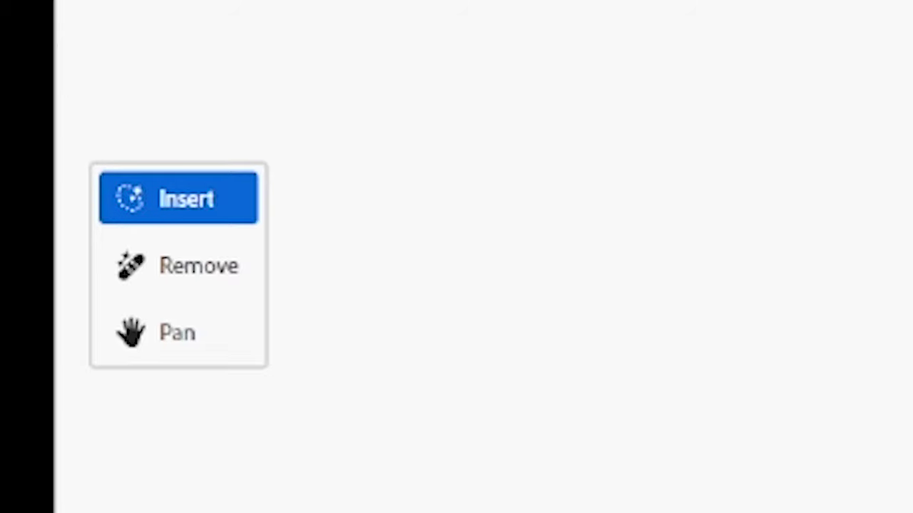
pyautogui.moveTo(542, 296)
pyautogui.mouseDown()
pyautogui.moveTo(339, 290)
pyautogui.moveTo(344, 354)
pyautogui.moveTo(413, 343)
pyautogui.moveTo(522, 301)
pyautogui.moveTo(404, 324)
pyautogui.mouseUp()
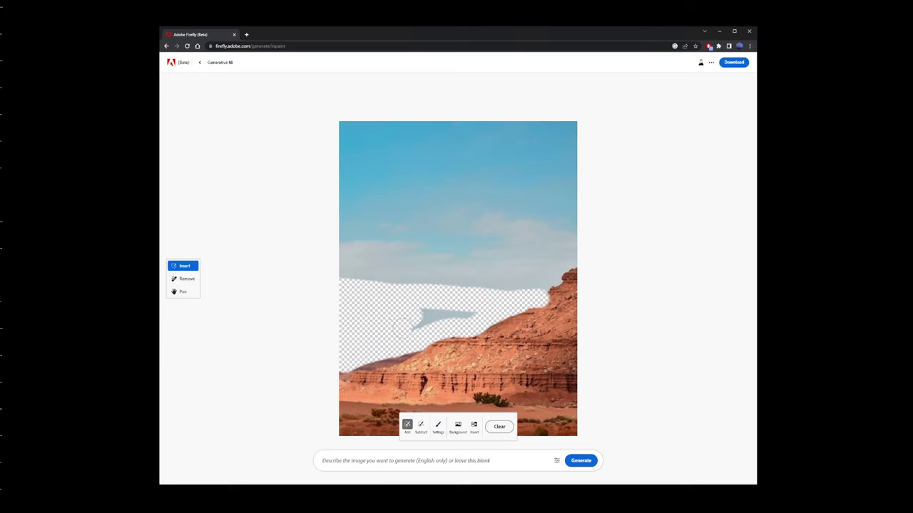
pyautogui.moveTo(378, 288); pyautogui.dragTo(492, 265)
pyautogui.click(402, 461)
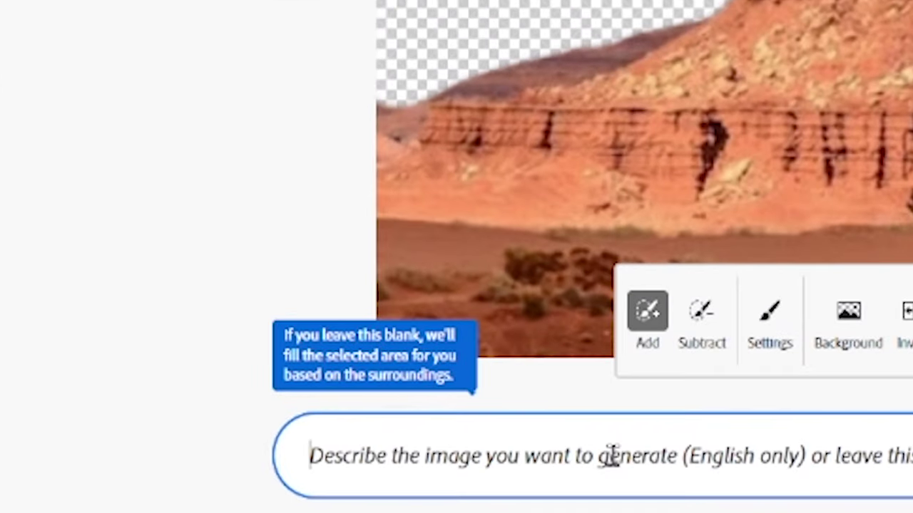
pyautogui.write('de')
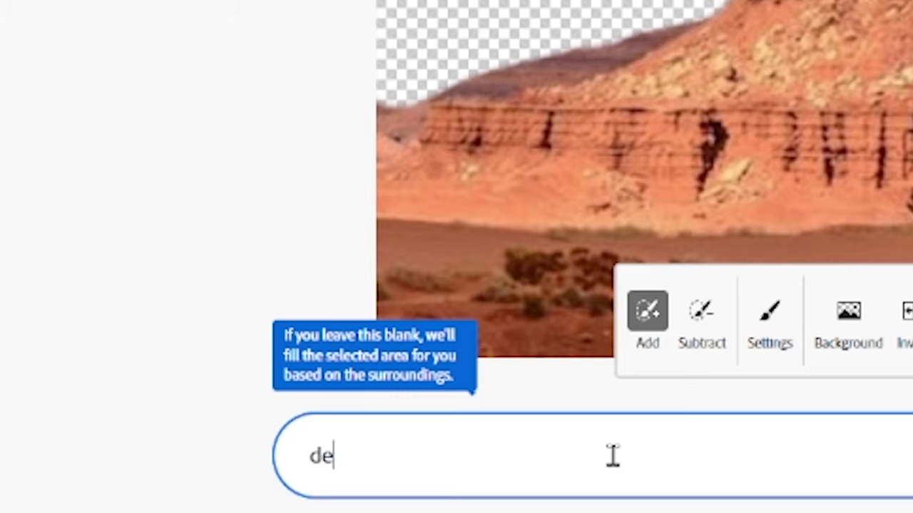
pyautogui.write('sert mountain peaks')
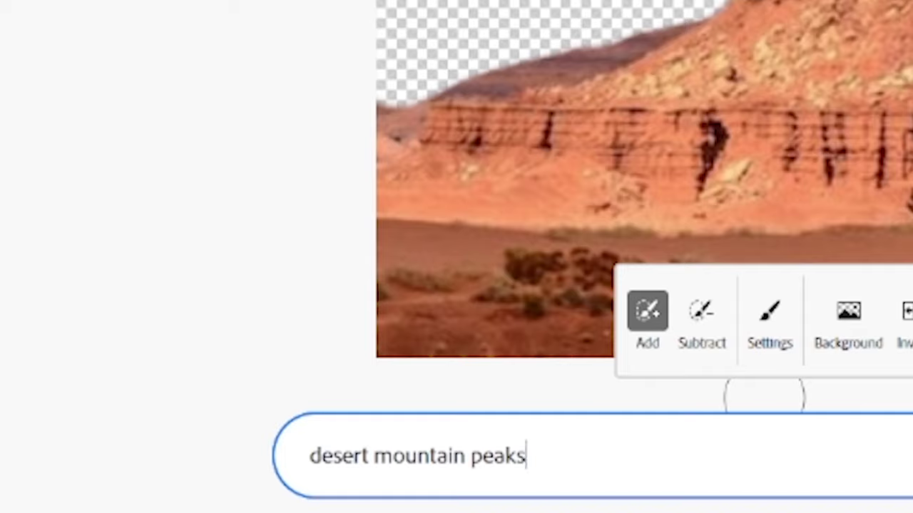
pyautogui.press('Return')
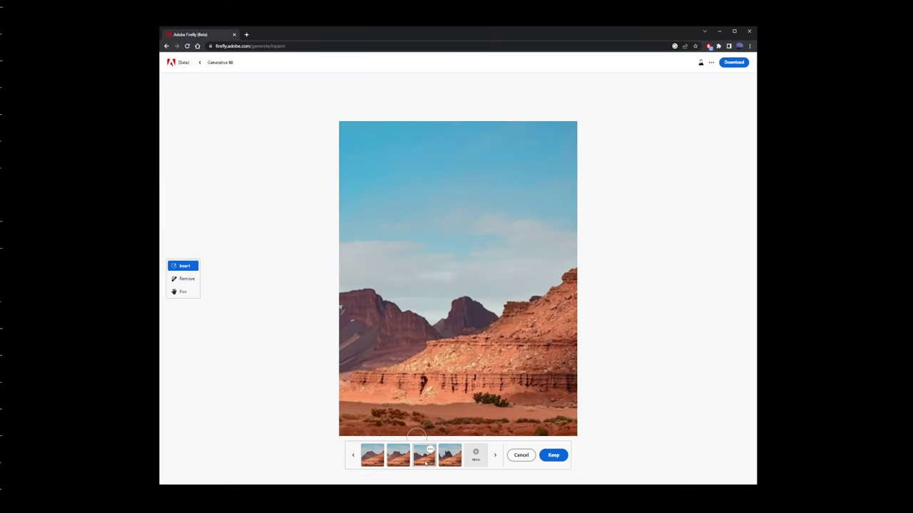
# Step: Pick the variation with the tall peak and download the result
pyautogui.click(425, 456)
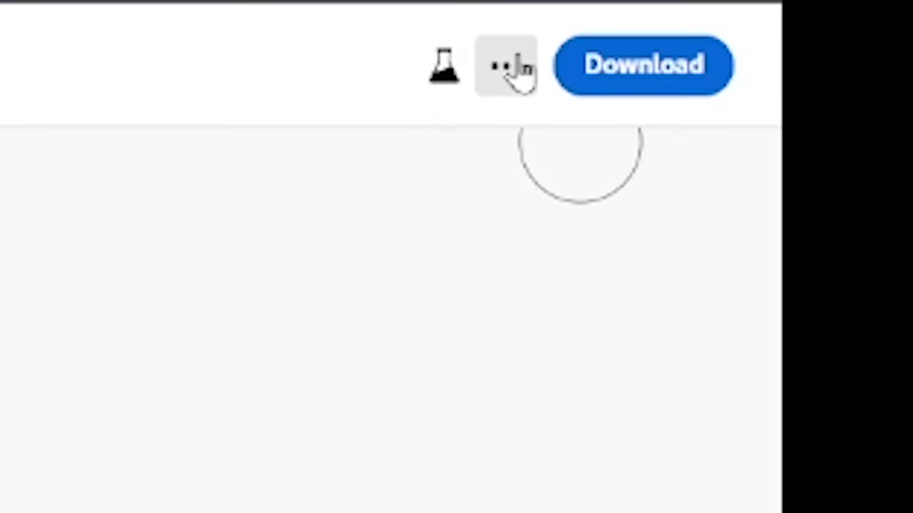
pyautogui.click(712, 63)
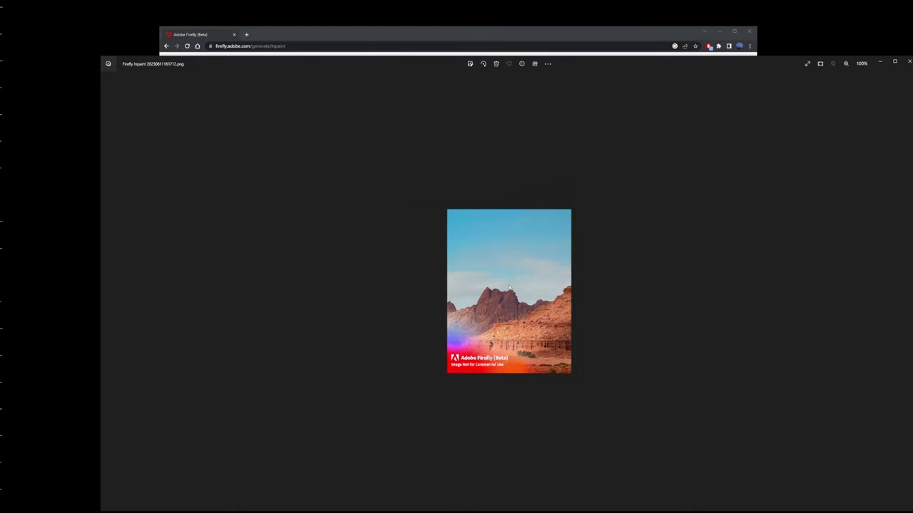
pyautogui.scroll(4, 509, 288)
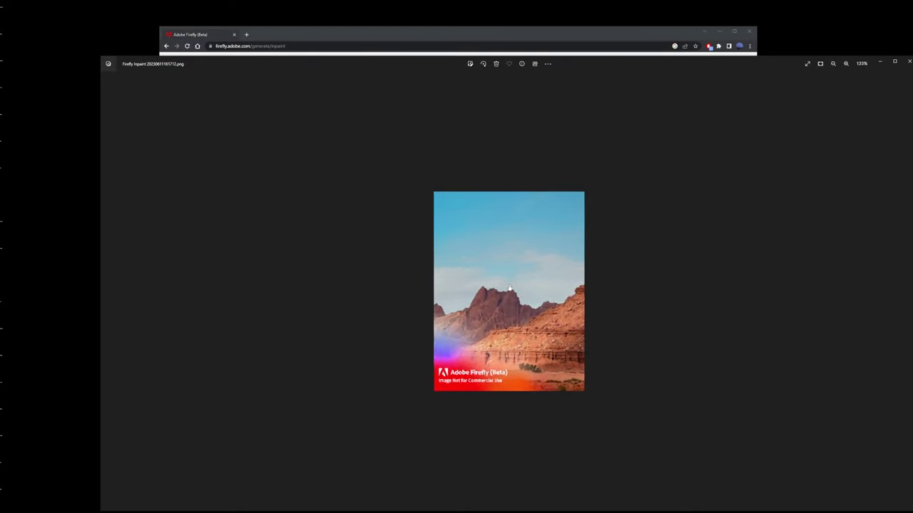
pyautogui.scroll(-1, 509, 288)
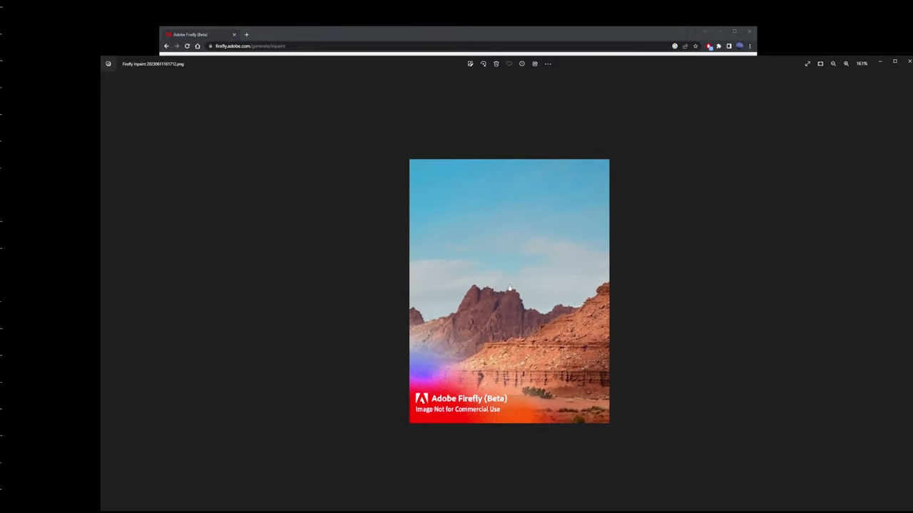
# Step: Close the saved image preview and search Google for 'clipdrop ai'
pyautogui.click(908, 62)
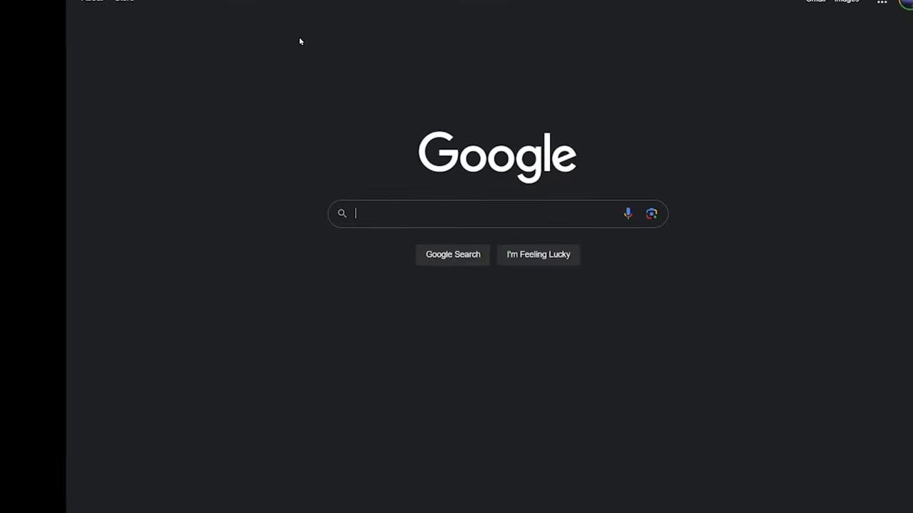
pyautogui.write('clipdrop ')
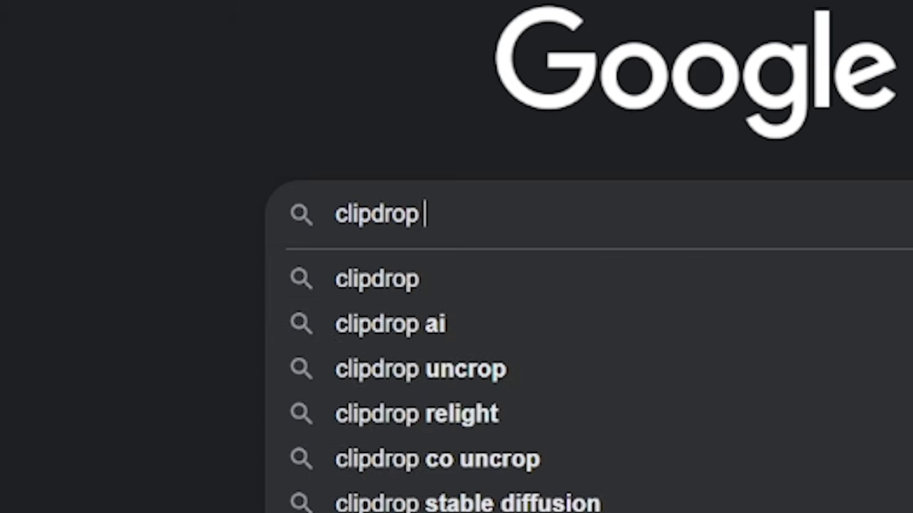
pyautogui.write('a')
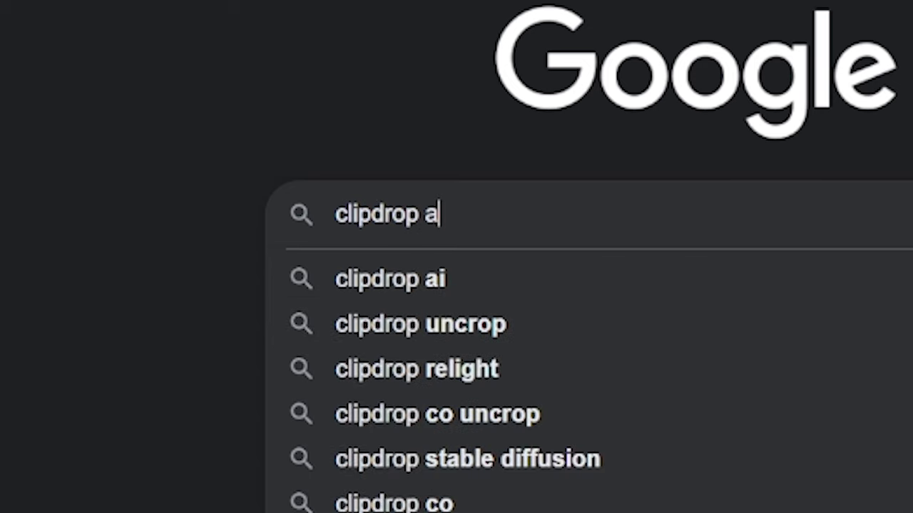
pyautogui.write('i')
pyautogui.press('Return')
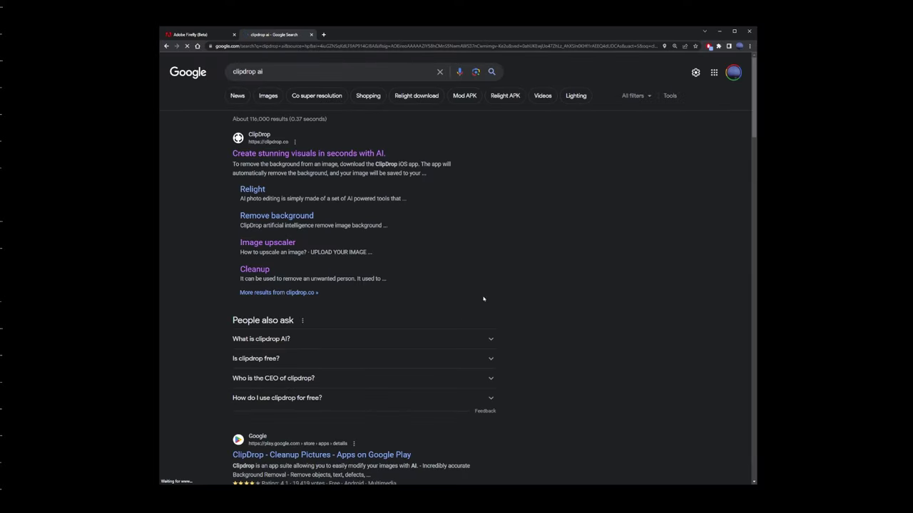
# Step: Open the ClipDrop homepage and browse its Tools grid, including Uncrop and Cleanup
pyautogui.click(336, 154)
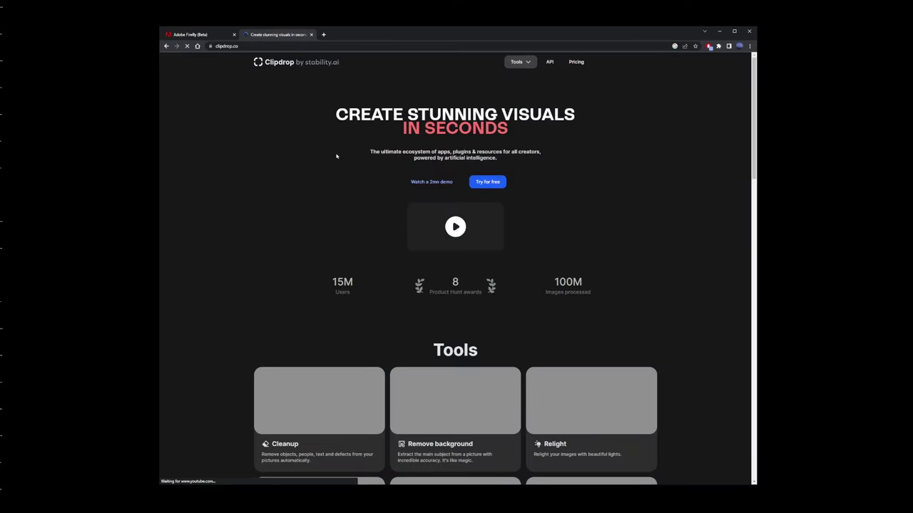
pyautogui.scroll(-3, 208, 195)
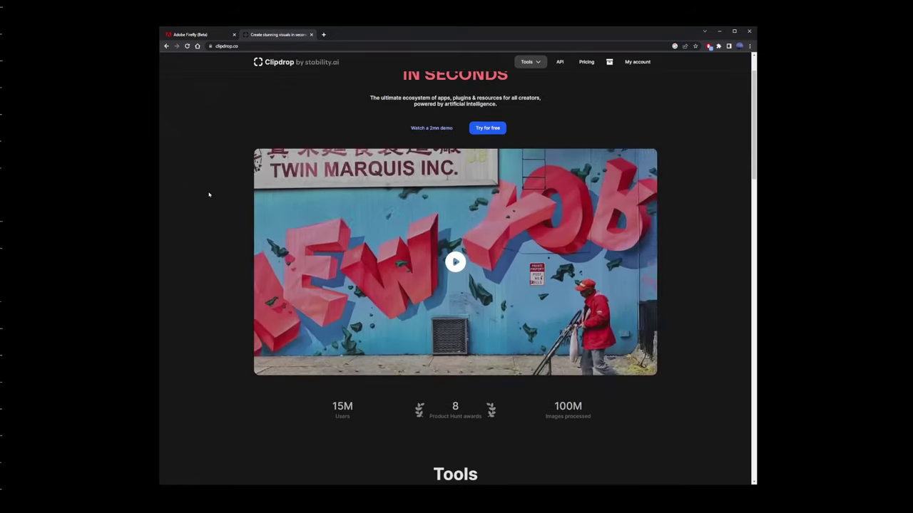
pyautogui.scroll(-3, 209, 194)
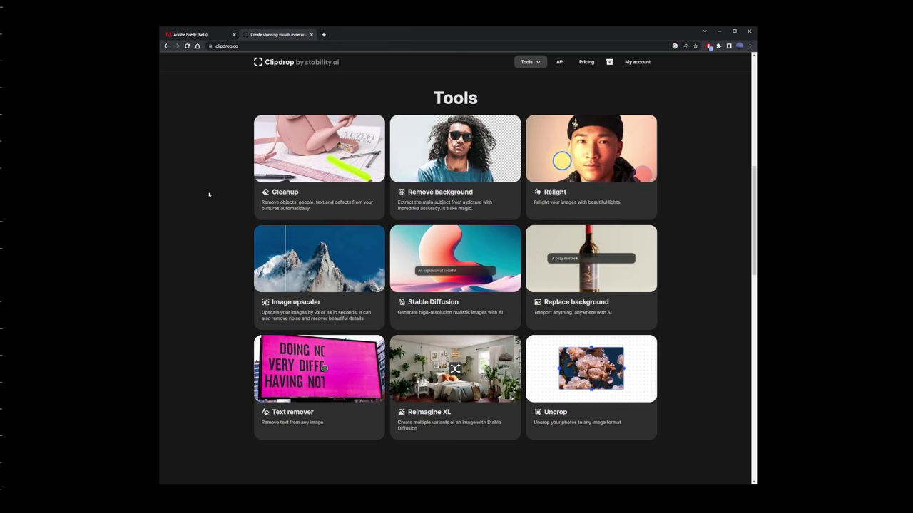
pyautogui.moveTo(636, 264)
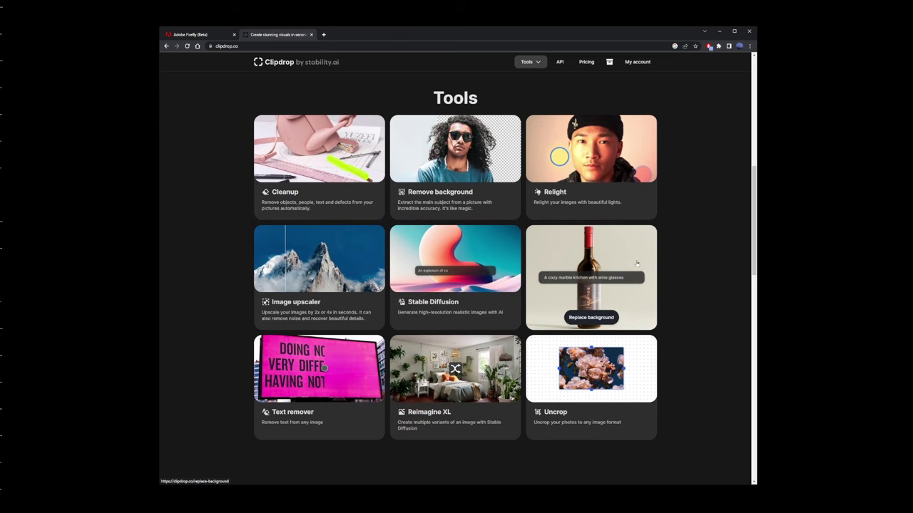
pyautogui.moveTo(493, 186)
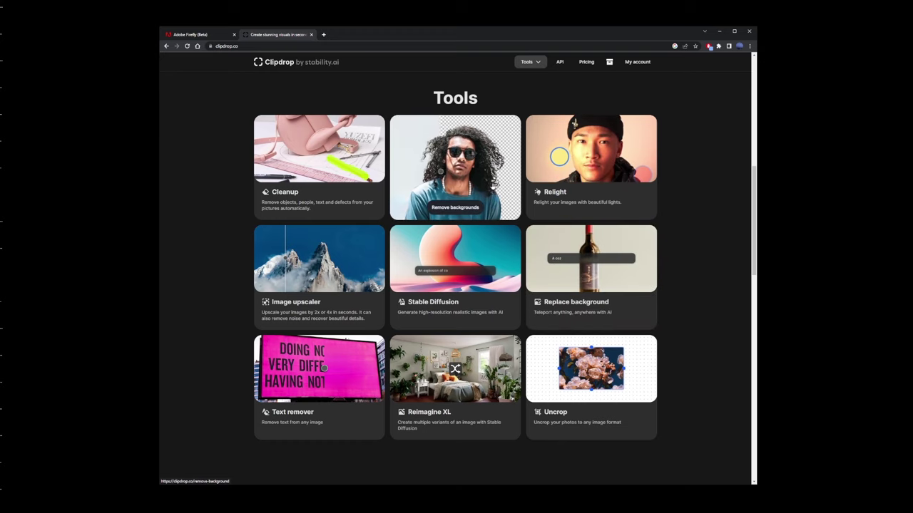
# Step: Load desert.png into Uncrop, place it at the left of a 1024×576 frame, and generate
pyautogui.click(605, 372)
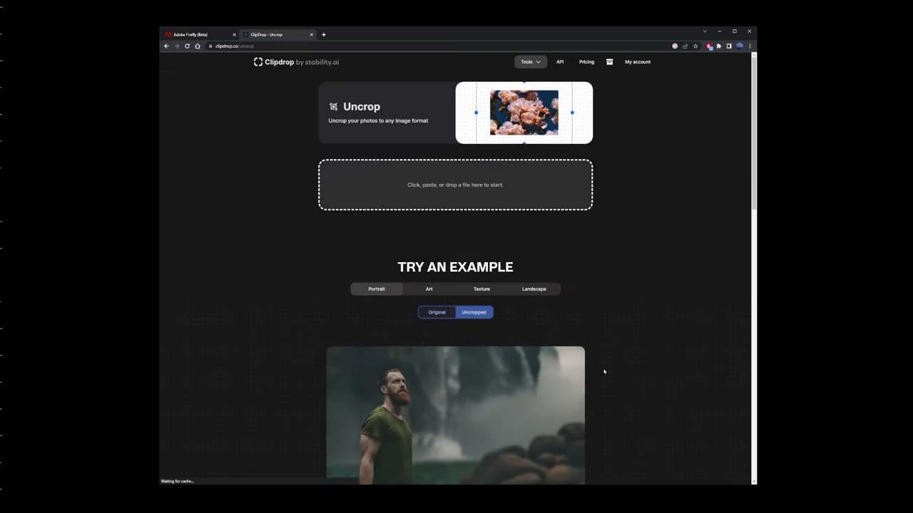
pyautogui.click(461, 191)
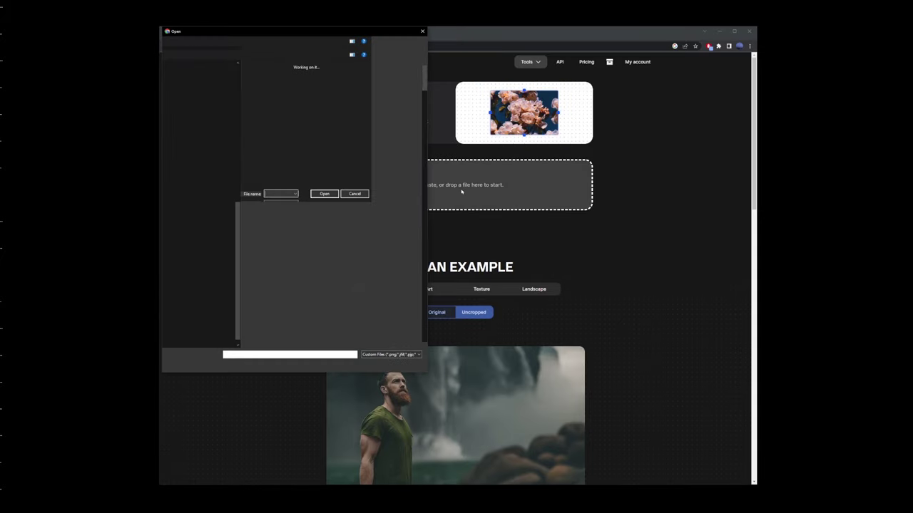
pyautogui.doubleClick(368, 256)
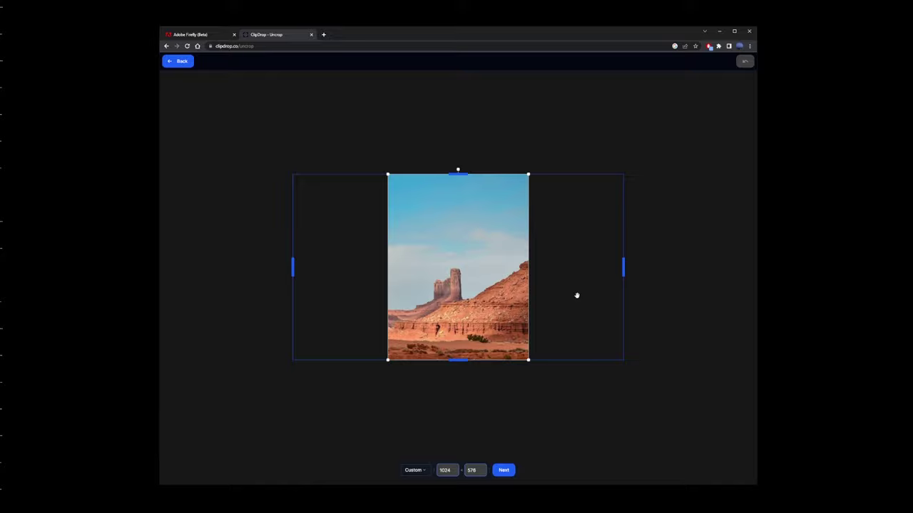
pyautogui.moveTo(479, 281); pyautogui.dragTo(388, 279)
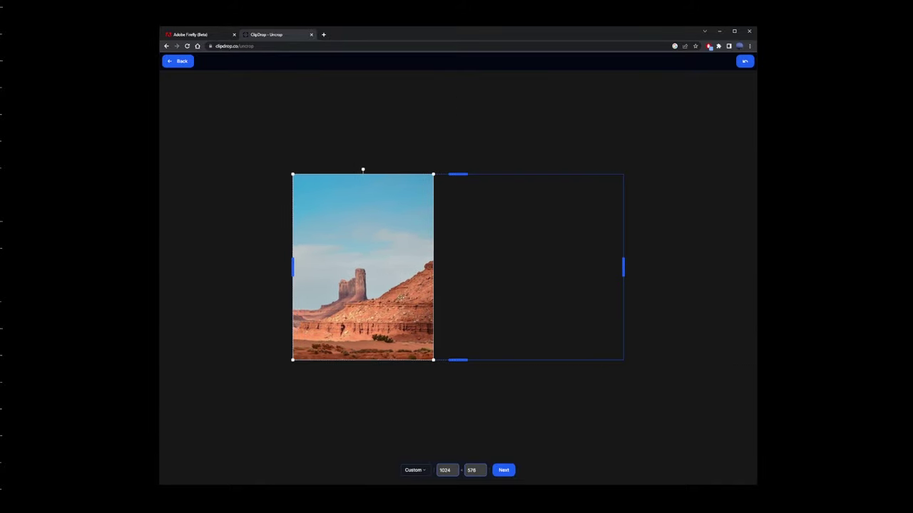
pyautogui.click(504, 471)
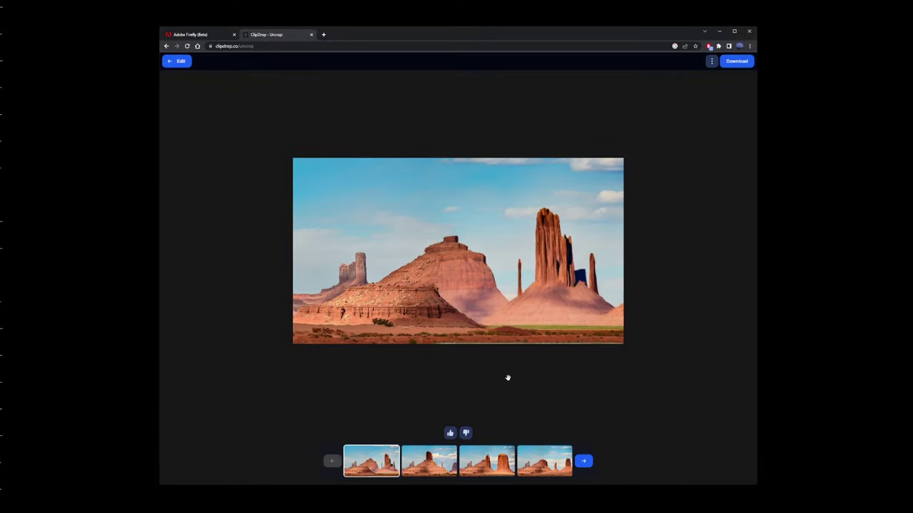
# Step: Preview the uncropped variants and settle on the third, twin-buttes version
pyautogui.click(446, 464)
pyautogui.click(477, 462)
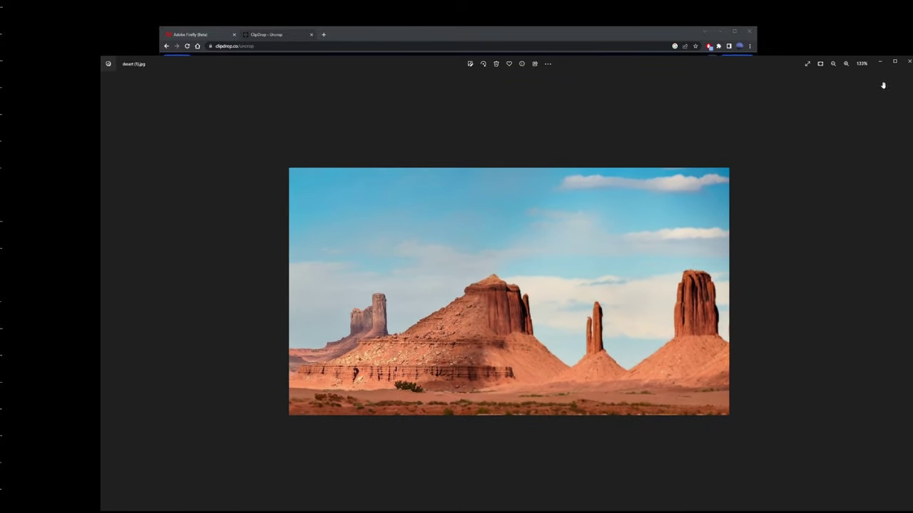
# Step: Close the image viewer and search Google for 'photobooth' in a new tab
pyautogui.click(909, 63)
pyautogui.hotkey('ctrl', 't')
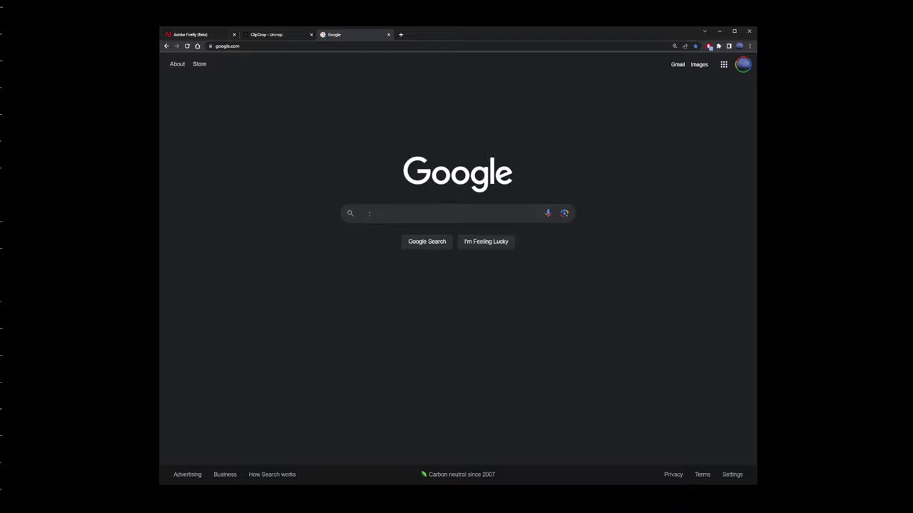
pyautogui.click(370, 214)
pyautogui.write('photobooth')
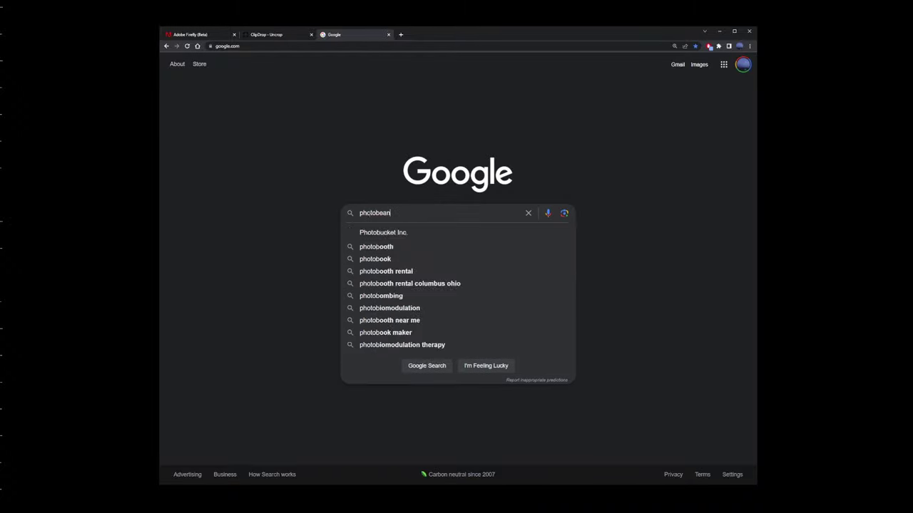
pyautogui.press('Return')
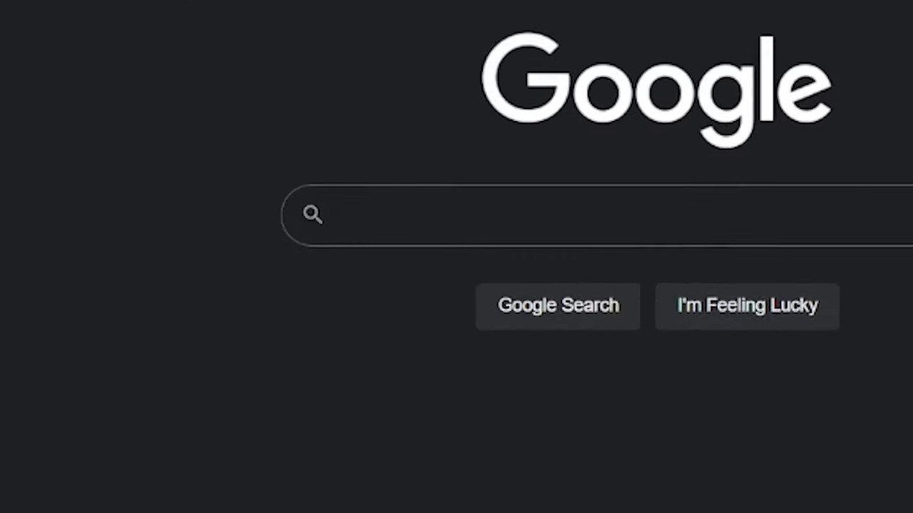
# Step: Search Google for 'photopea' and open the Photopea Online Photo Editor result
pyautogui.click(405, 218)
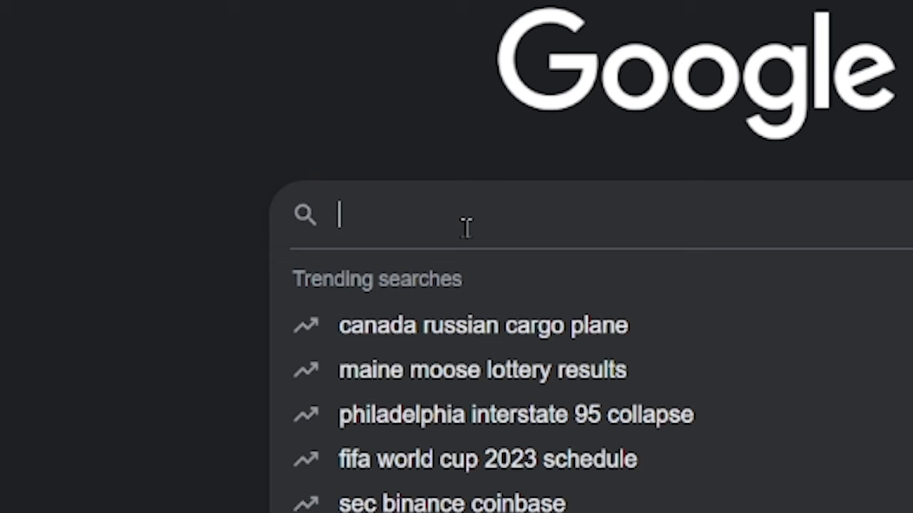
pyautogui.write('photopea')
pyautogui.press('Return')
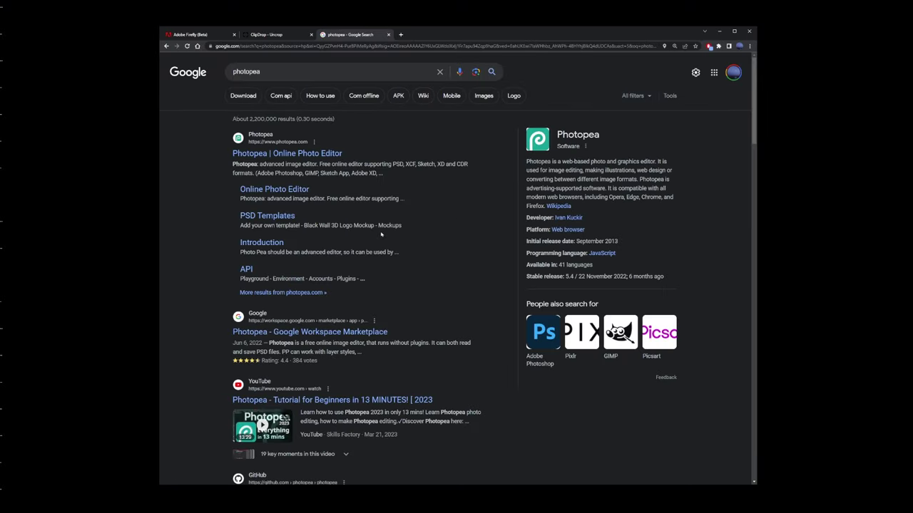
pyautogui.click(295, 155)
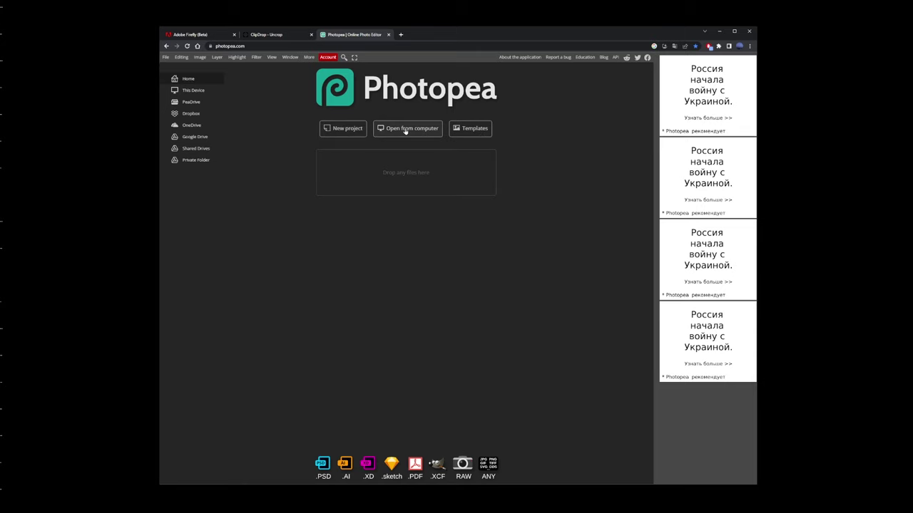
# Step: Open the desert photo in Photopea and drag its right crop edge outward to widen the canvas
pyautogui.click(405, 130)
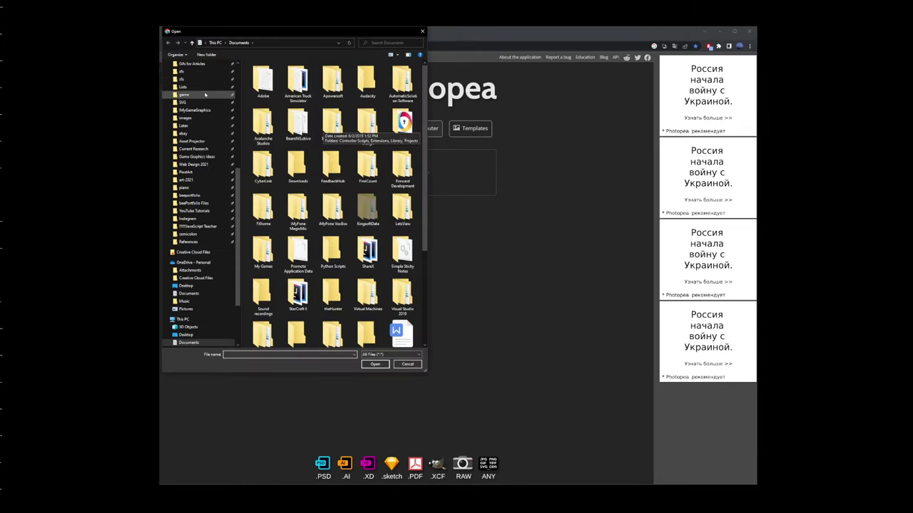
pyautogui.scroll(1, 205, 90)
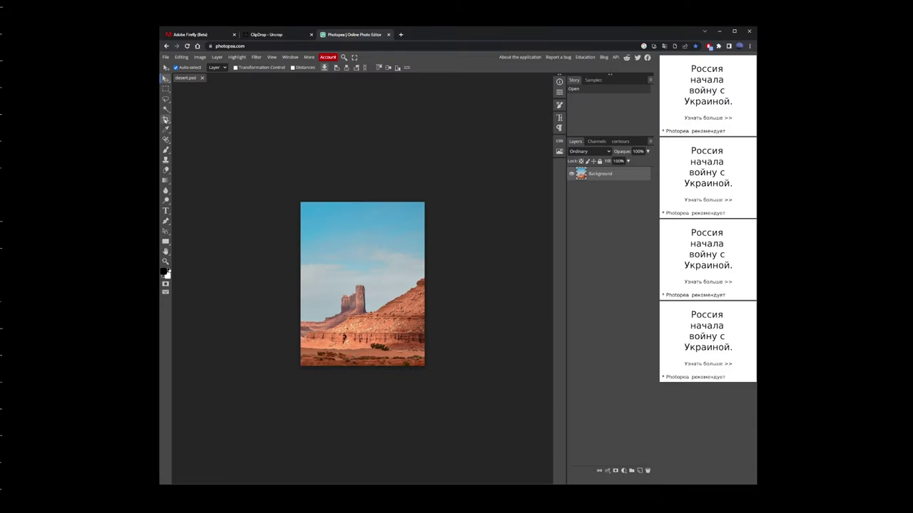
pyautogui.click(165, 119)
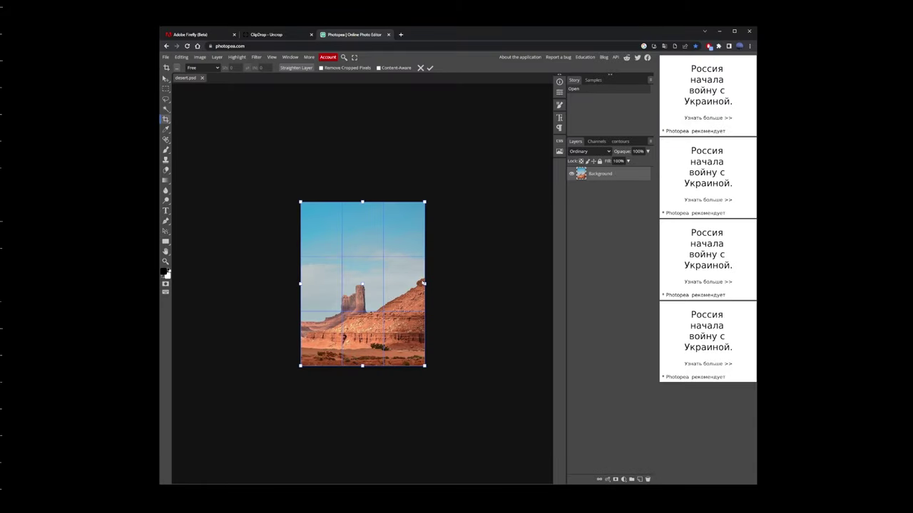
pyautogui.moveTo(426, 284); pyautogui.dragTo(550, 286)
# Step: Commit the widened desert.psd canvas and find Magic Replace among the tool flyouts
pyautogui.press('Return')
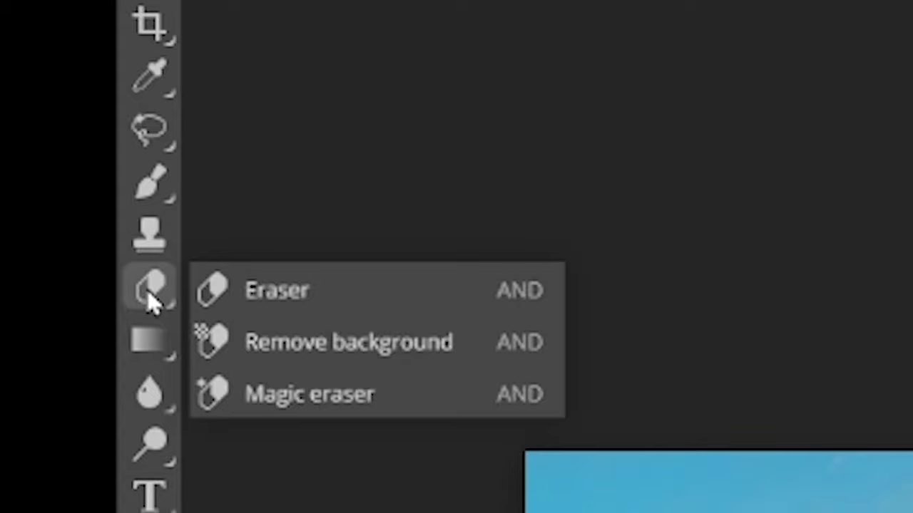
pyautogui.click(151, 300)
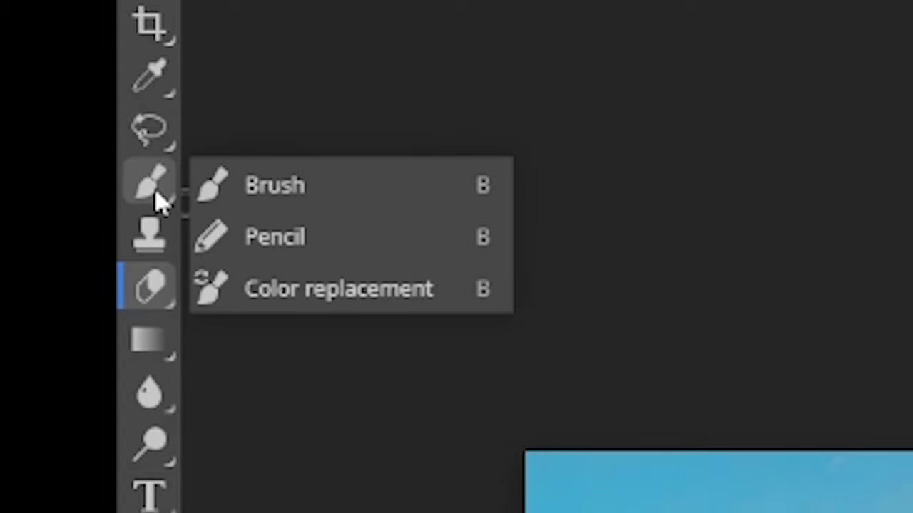
pyautogui.click(161, 203)
pyautogui.moveTo(146, 143)
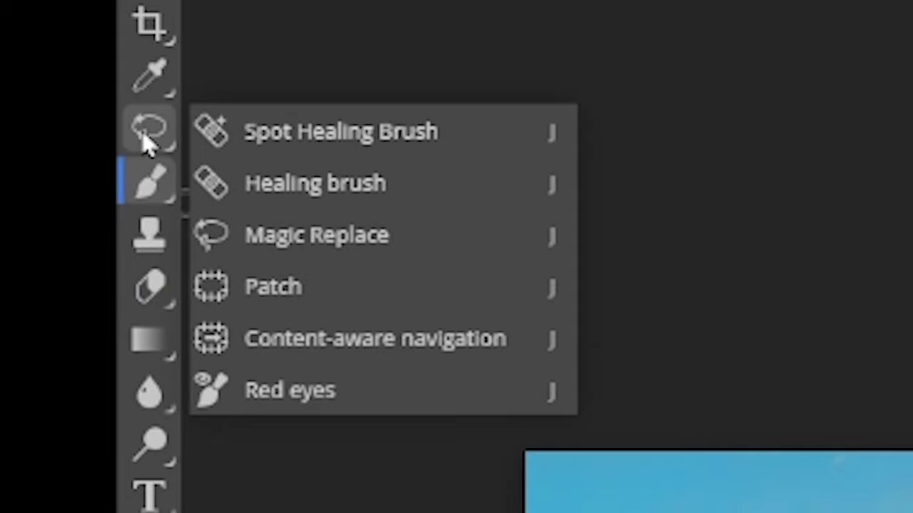
# Step: Lasso the transparent right side and describe it as 'desert terrain with mountain peaks'
pyautogui.click(370, 250)
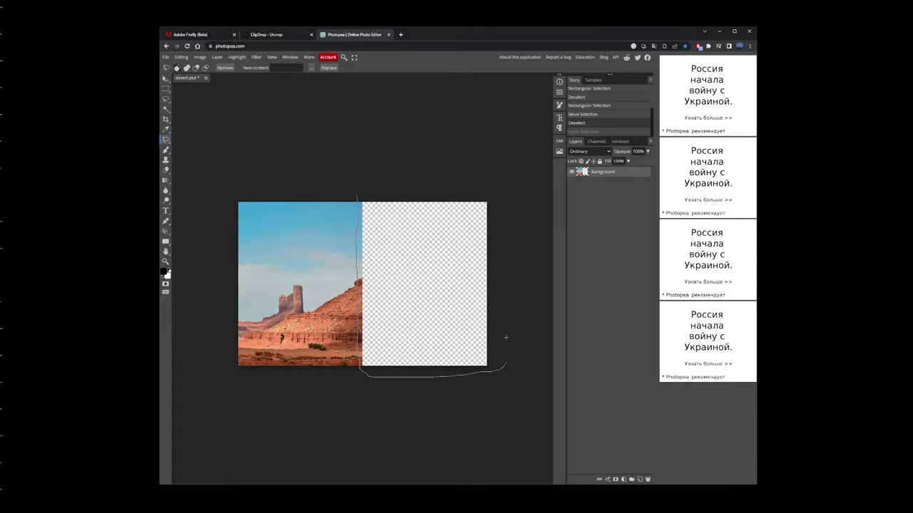
pyautogui.moveTo(506, 329)
pyautogui.mouseDown()
pyautogui.moveTo(502, 216)
pyautogui.moveTo(442, 184)
pyautogui.moveTo(367, 189)
pyautogui.mouseUp()
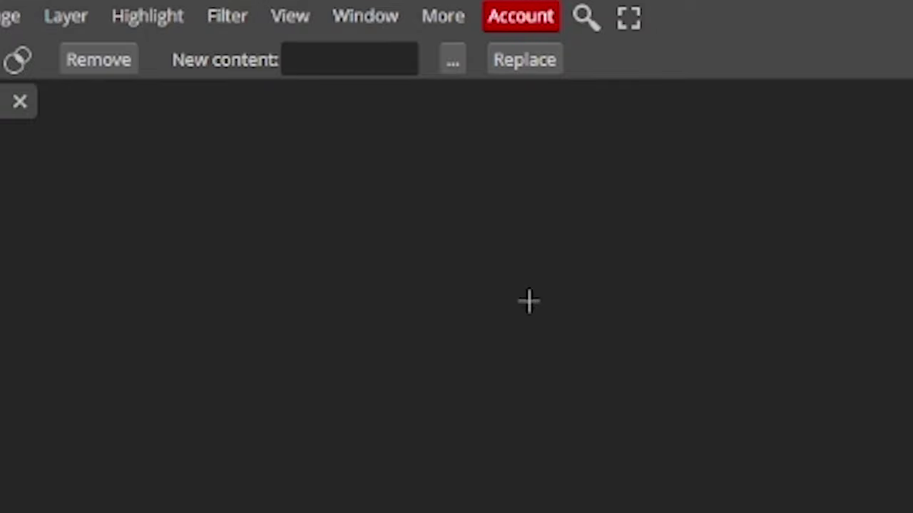
pyautogui.click(346, 59)
pyautogui.write('desert terrain ')
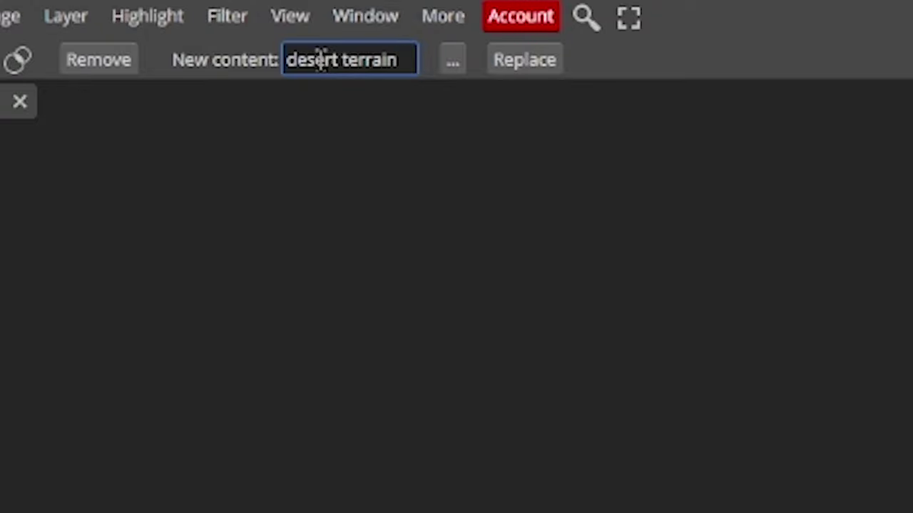
pyautogui.write('with')
pyautogui.write(' mountain peaks')
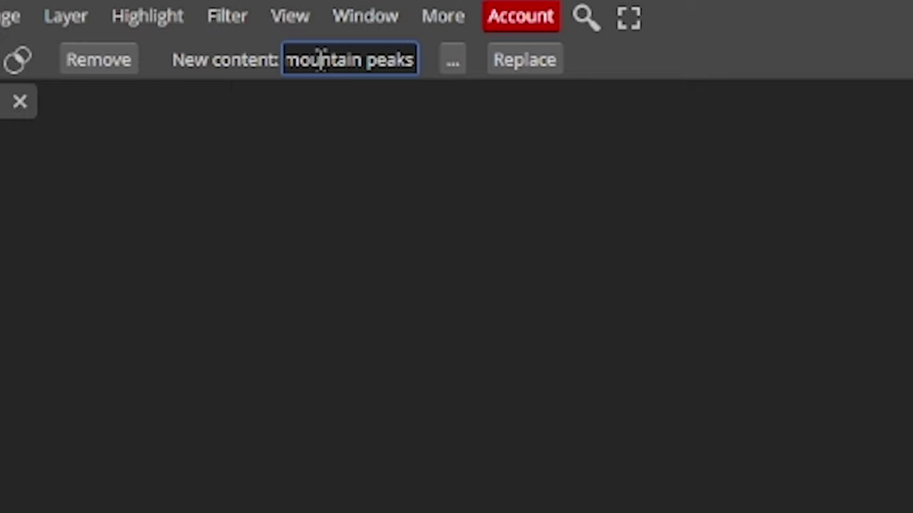
# Step: Generate the layered red-rock cliff fill, then lasso from the cliff's edge toward the lower-right corner
pyautogui.click(527, 63)
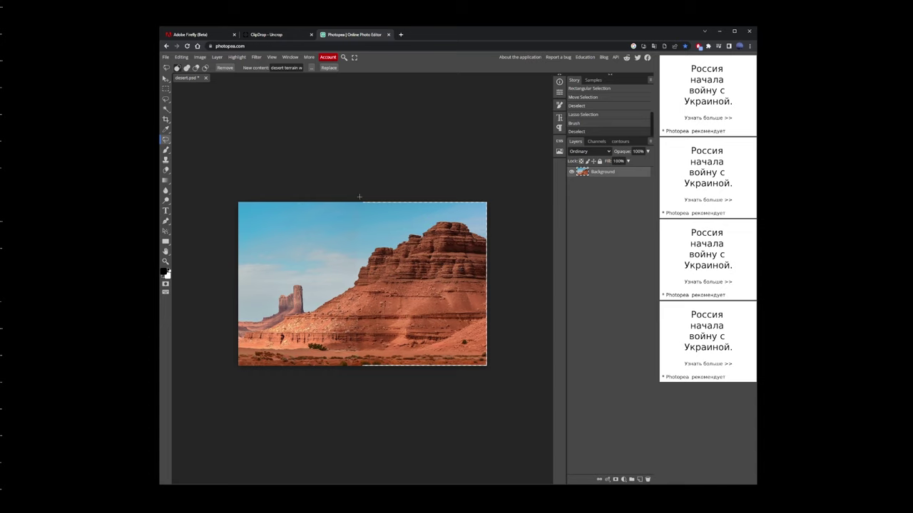
pyautogui.moveTo(386, 233); pyautogui.dragTo(476, 367)
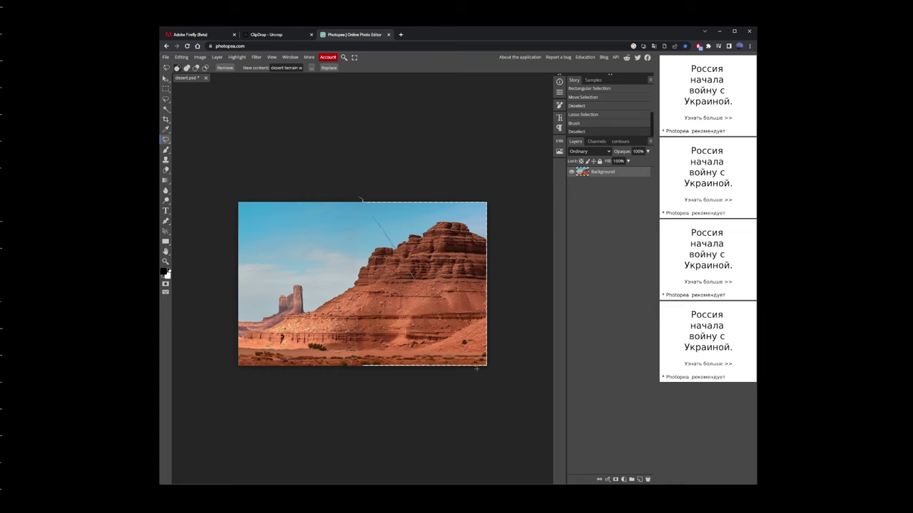